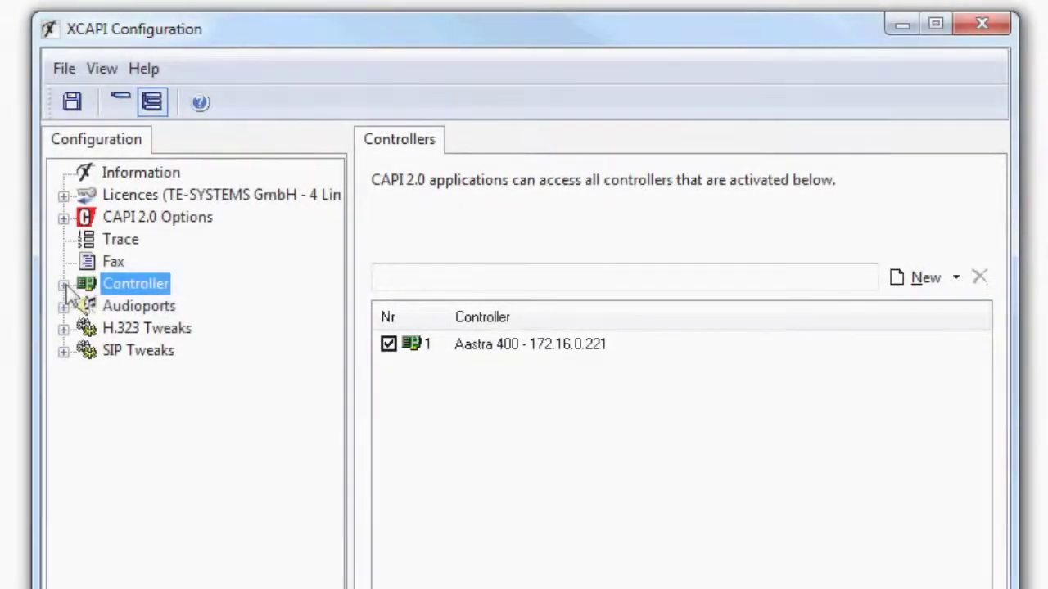
- Examine the SIP protocol settings of the Aastra 400 controller, in particular the local port for UDP/TCP
click(63, 284)
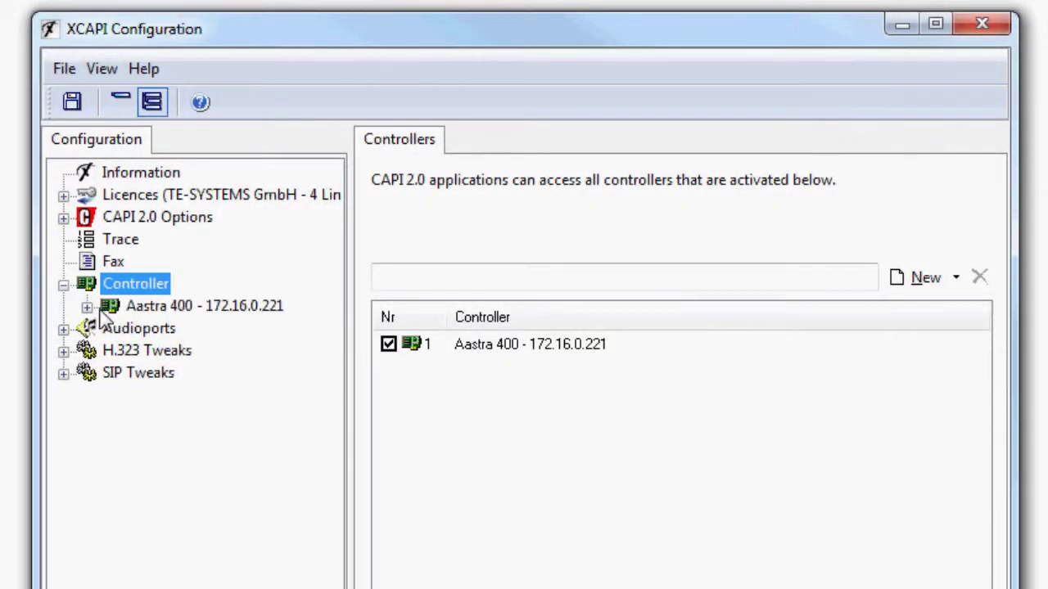
click(87, 307)
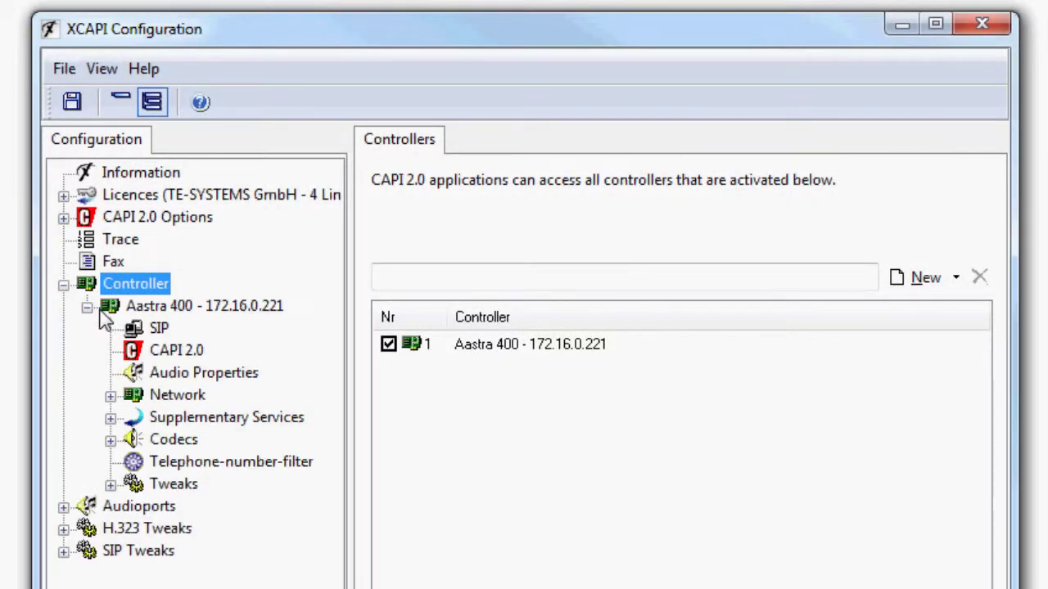
click(157, 329)
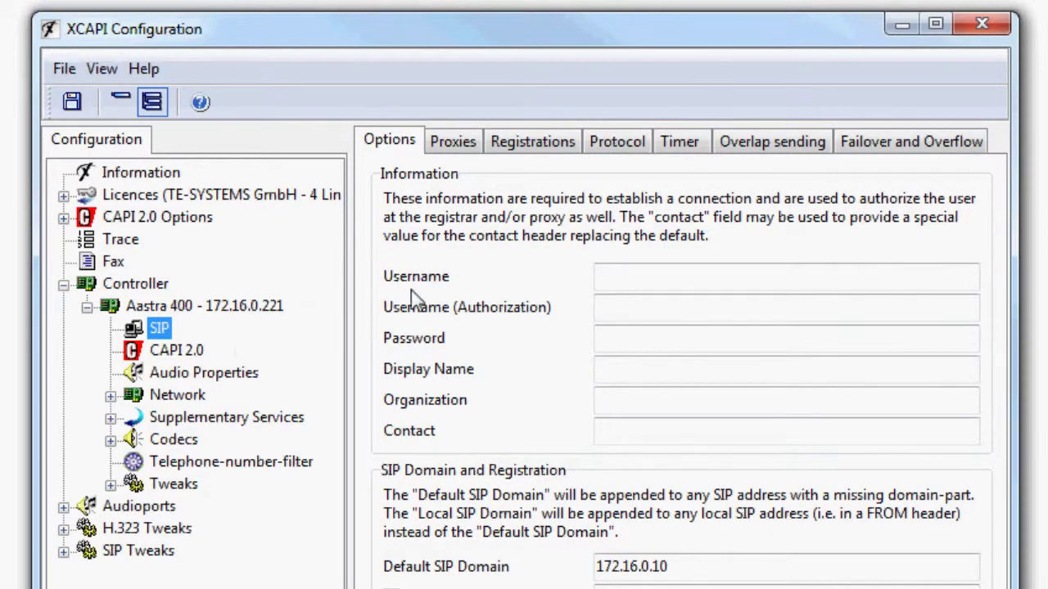
click(627, 147)
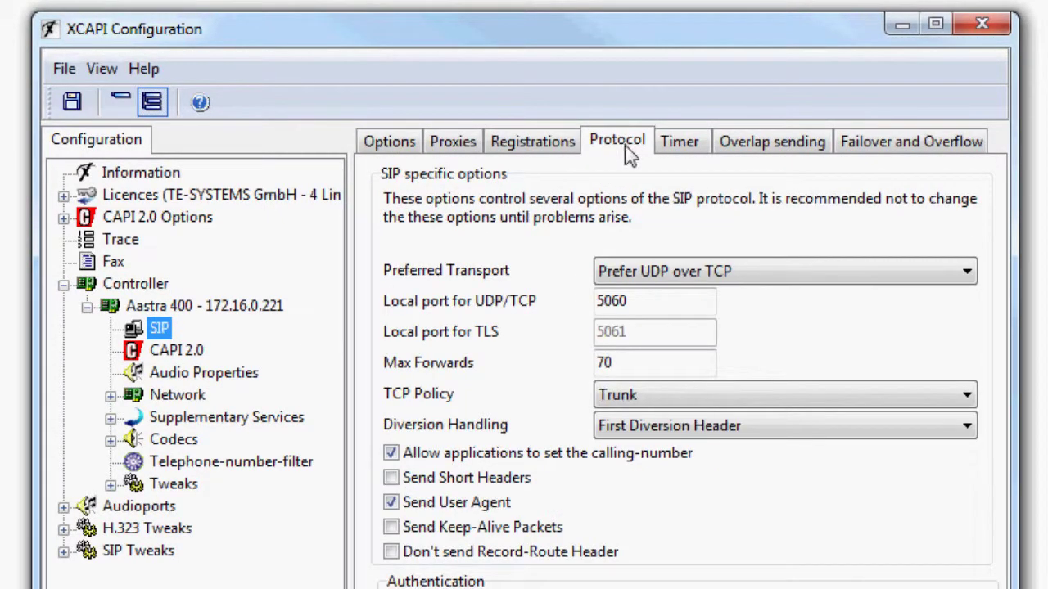
drag(640, 305, 613, 300)
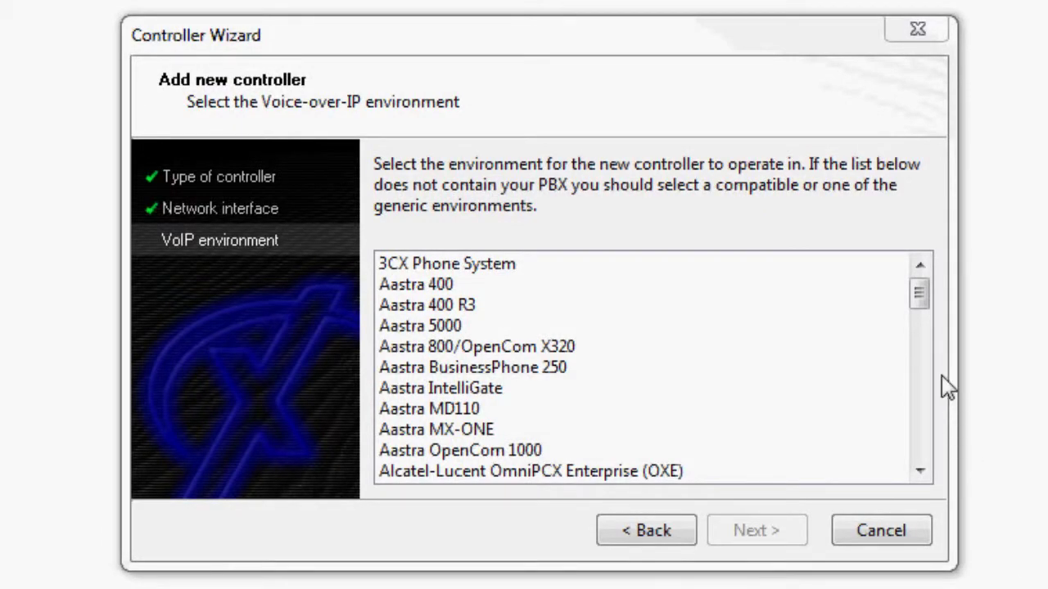
- Browse the available VoIP environments and start adding a controller from the Default view
drag(922, 294, 928, 422)
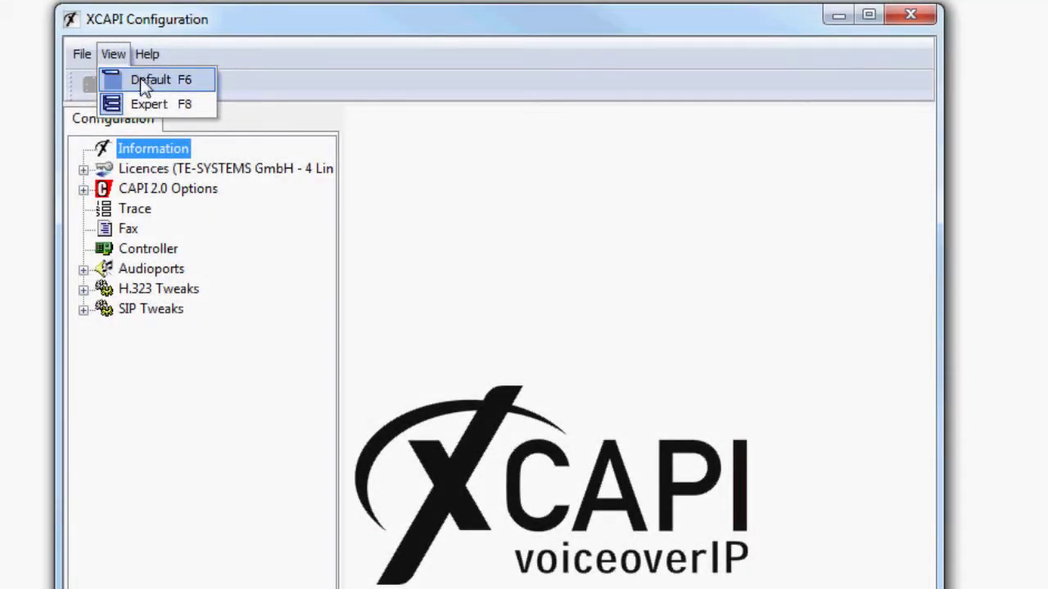
click(140, 78)
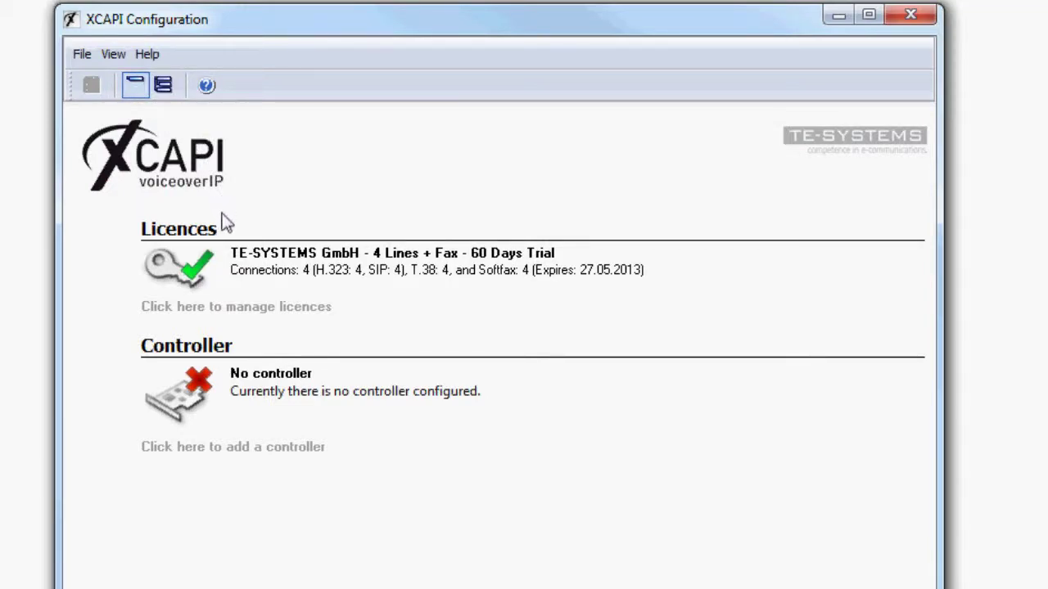
click(259, 455)
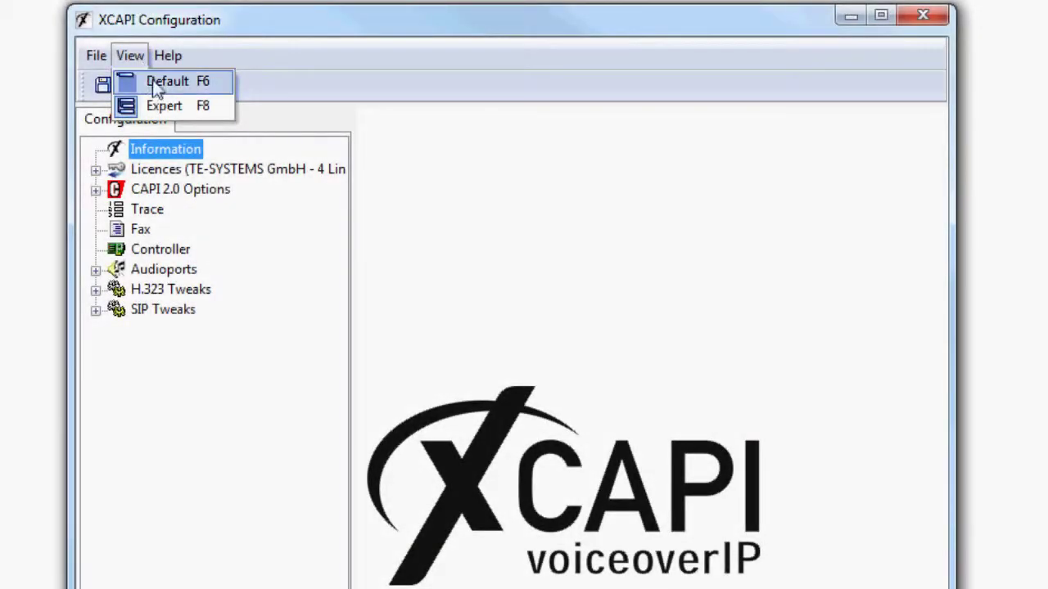
click(160, 82)
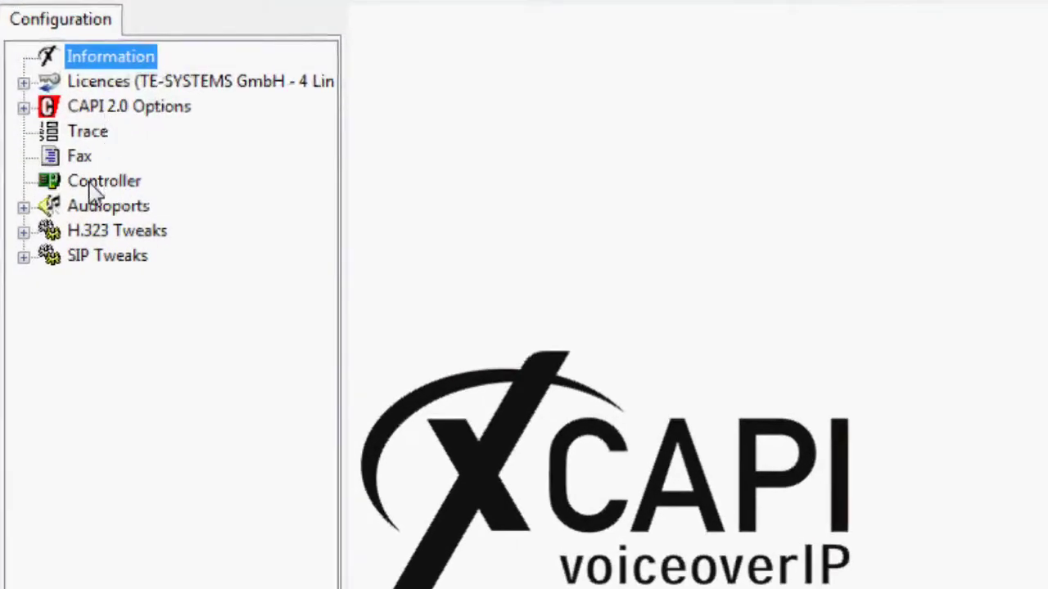
- Start a new controller from the configuration tree's Controller node and choose PBX or other VoIP System as its type
click(150, 252)
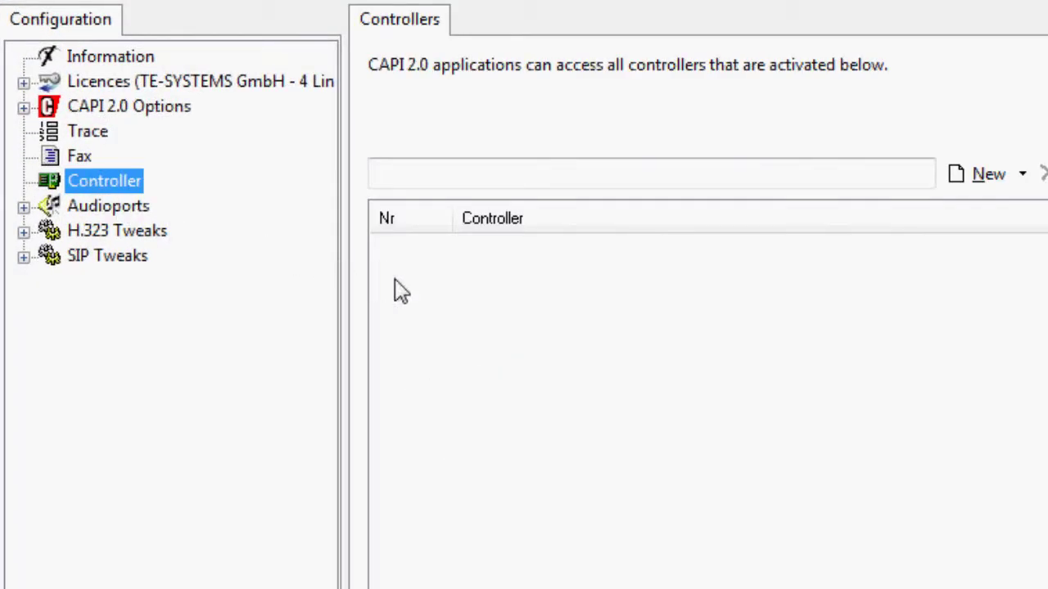
click(974, 182)
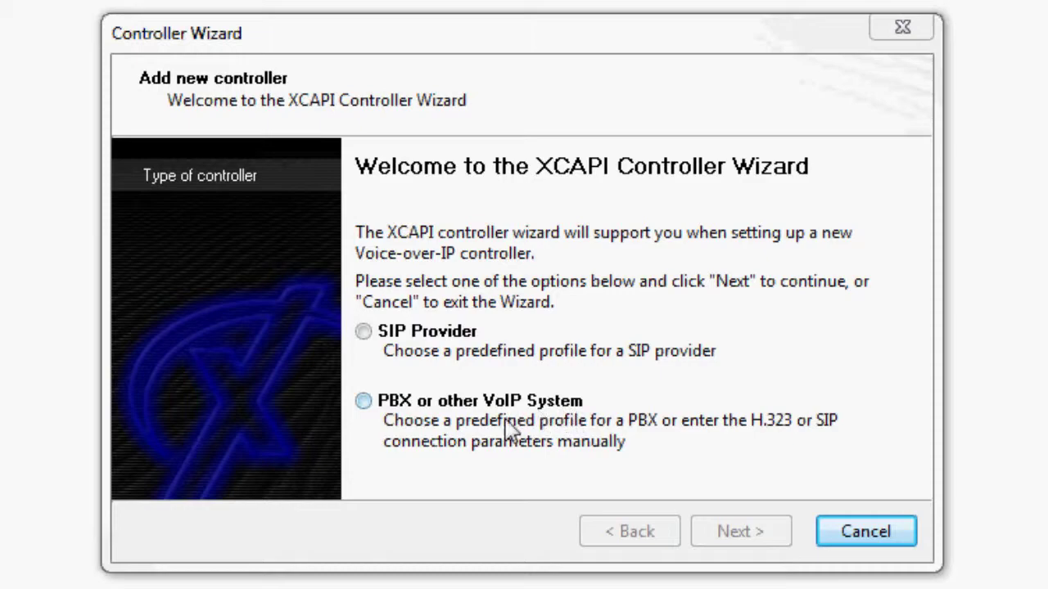
click(366, 405)
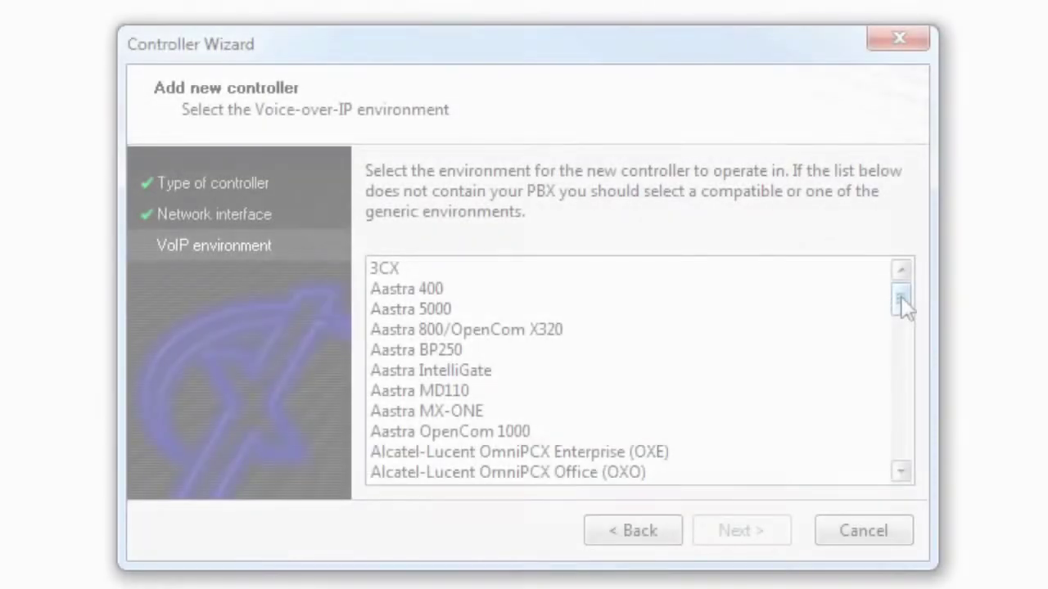
- Select Aastra 400 as the VoIP environment and enter 172.16.0.10 as the remote peer's IP address
mouse_move(901, 297)
mouse_down()
mouse_move(925, 392)
mouse_move(910, 455)
mouse_move(900, 301)
mouse_up()
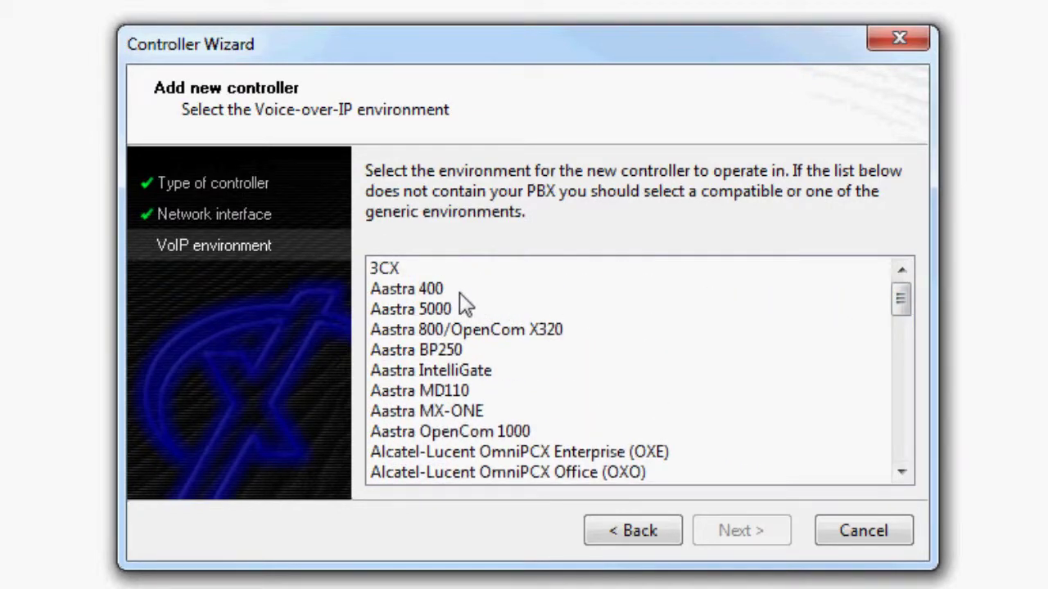
click(422, 292)
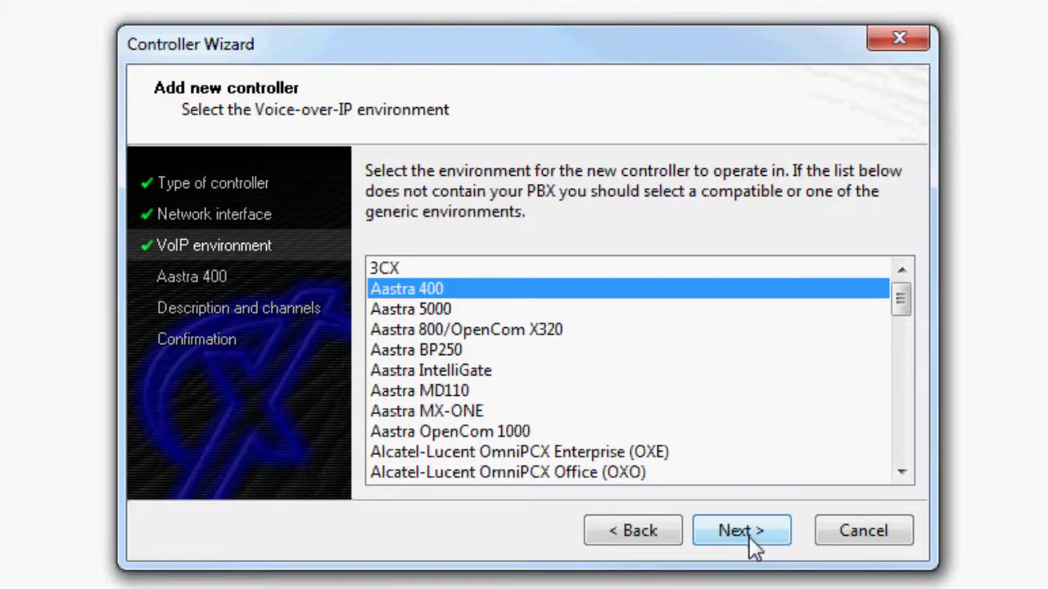
click(751, 547)
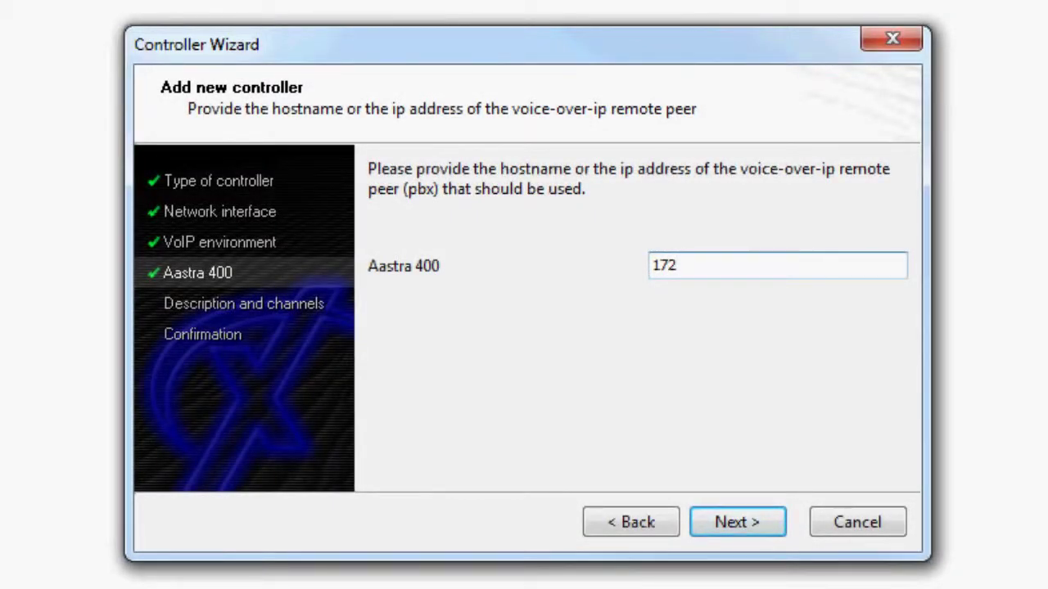
text(.16.0.10)
drag(725, 264, 645, 264)
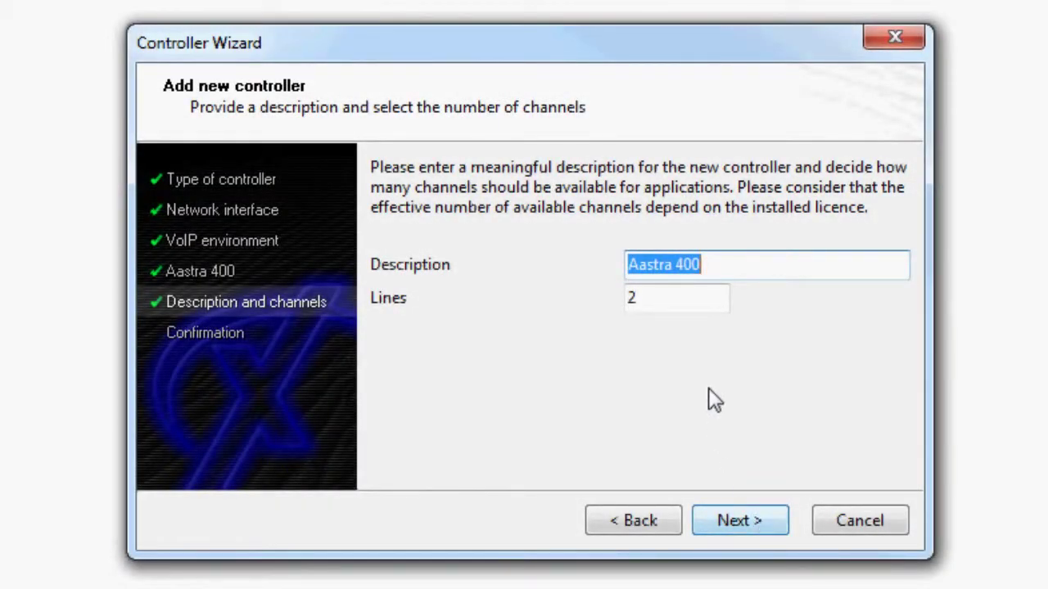
- Keep Aastra 400 as the new controller's description and set its number of lines to 4
click(711, 264)
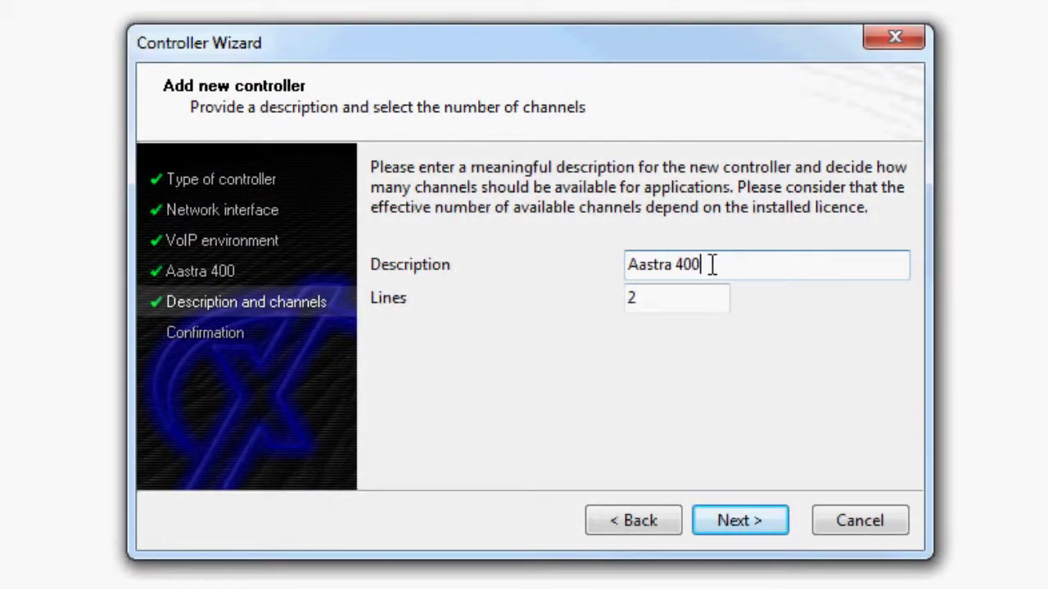
drag(711, 265, 623, 264)
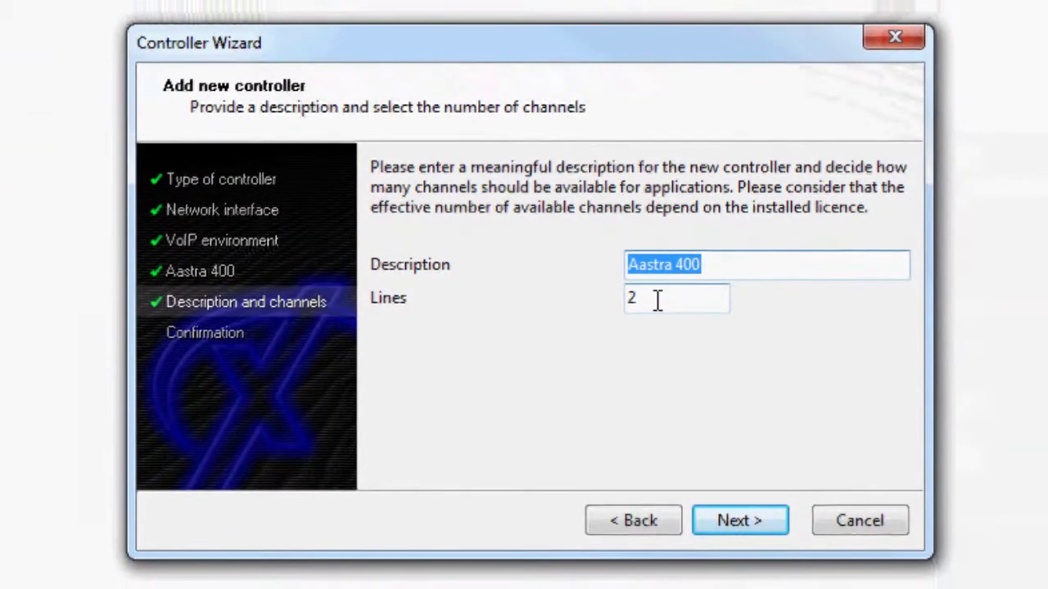
click(641, 299)
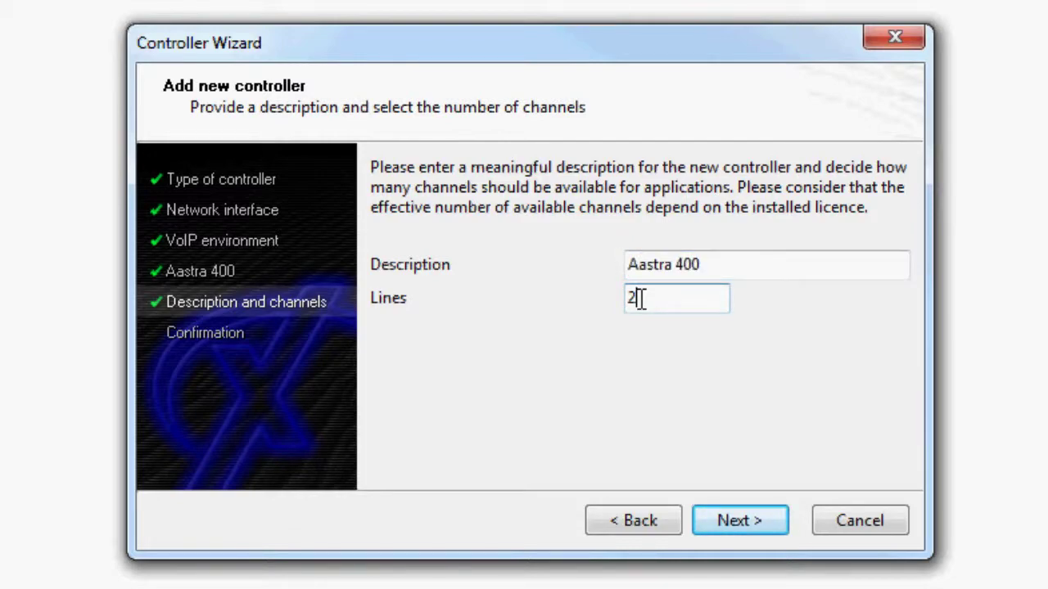
key(BackSpace)
text(4)
click(750, 528)
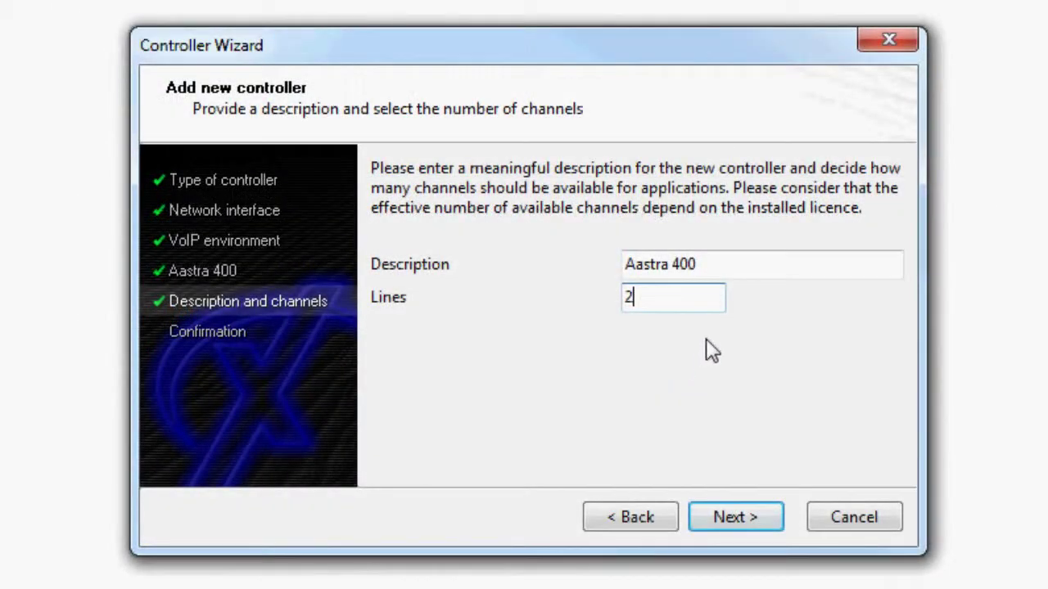
key(BackSpace)
text(4)
click(737, 514)
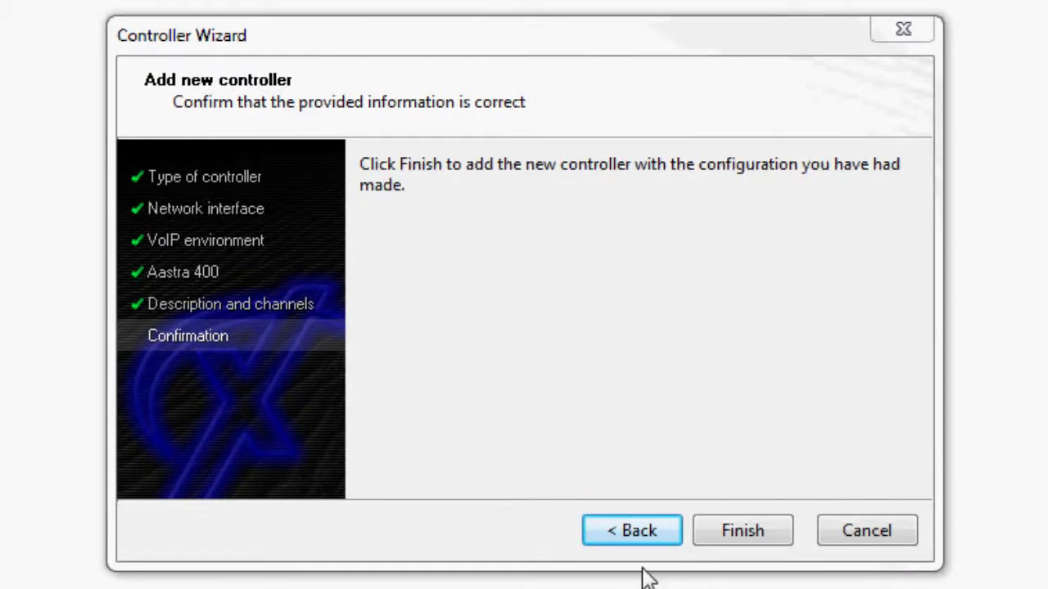
- Review the wizard's settings backwards from the confirmation page to the controller type, and leave the wizard
click(634, 532)
click(637, 536)
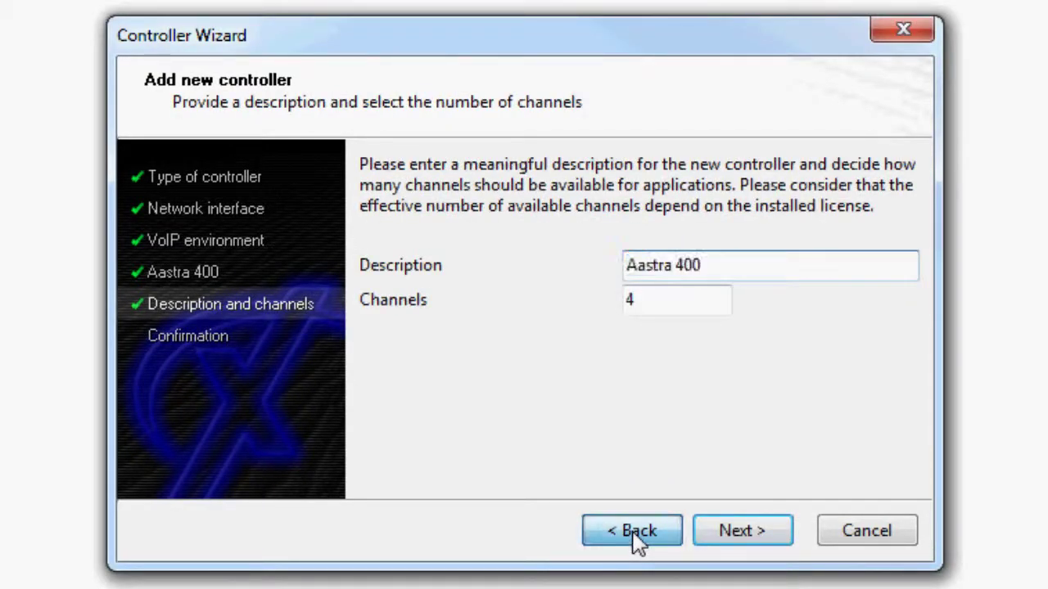
click(636, 536)
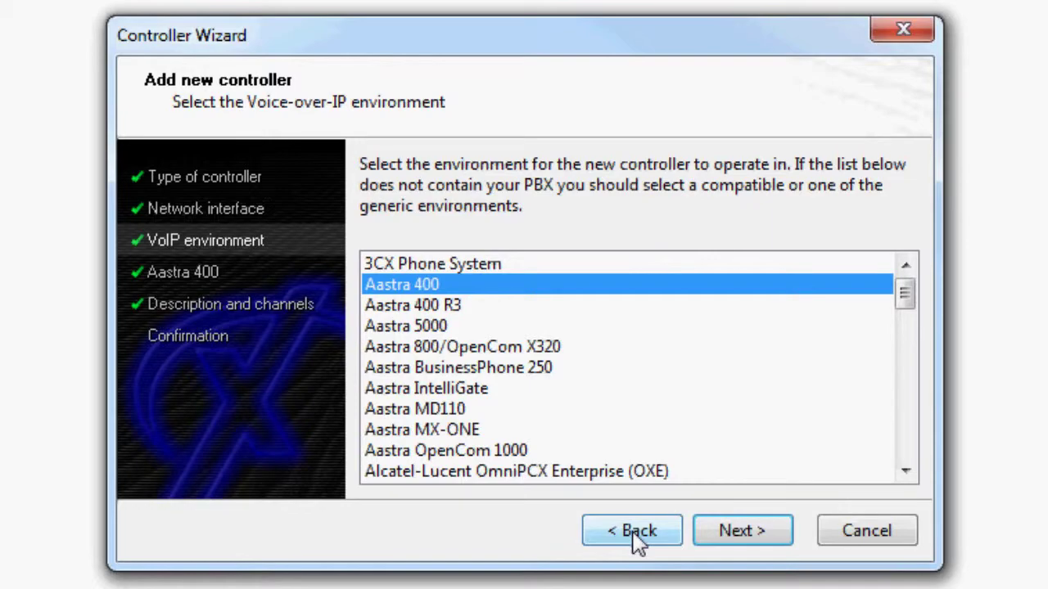
click(637, 536)
click(638, 538)
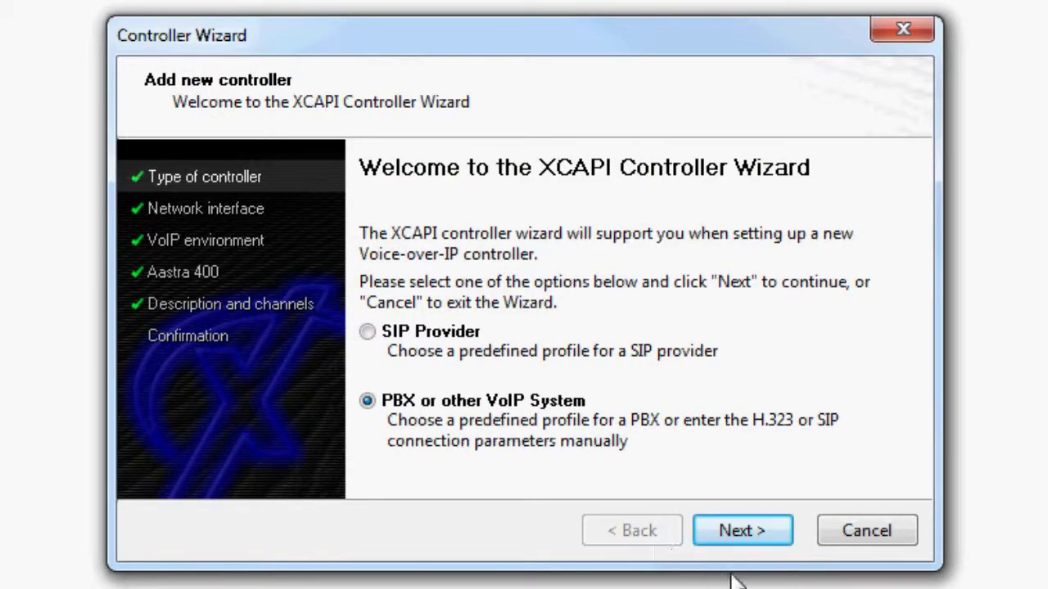
click(892, 543)
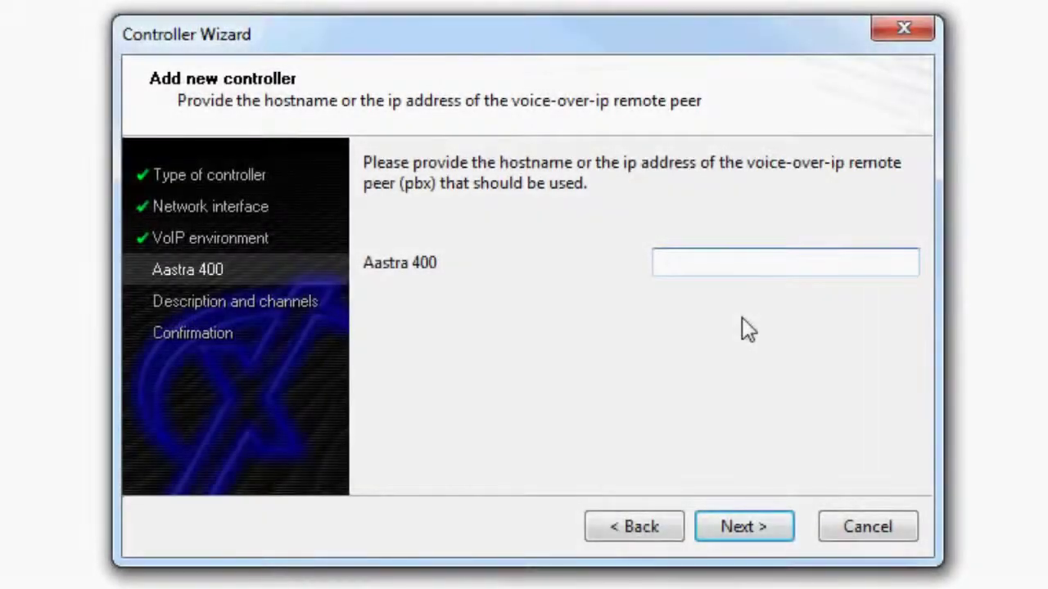
- Enter 172.16.0.10 as the address of the Aastra 400 remote peer
text(17)
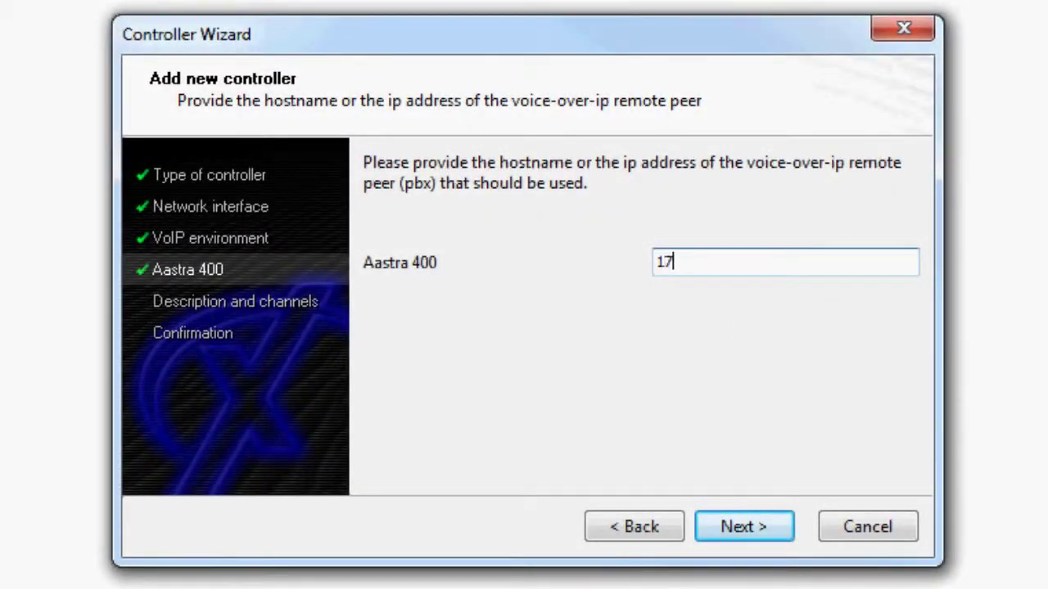
text(2.16)
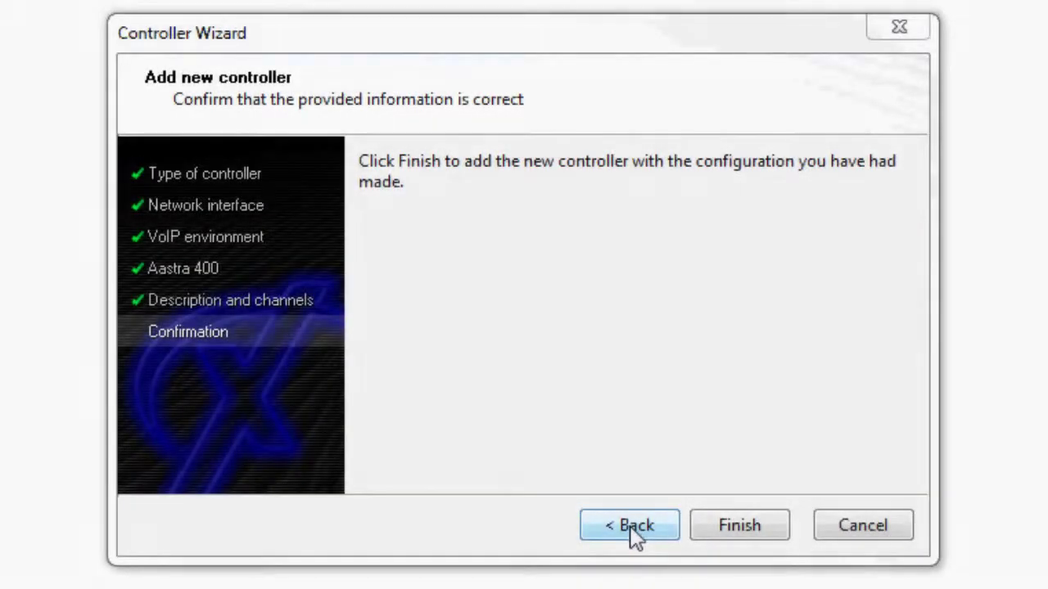
- Go back from the confirmation page to recheck the channels, peer address, VoIP environment and network interface
click(630, 532)
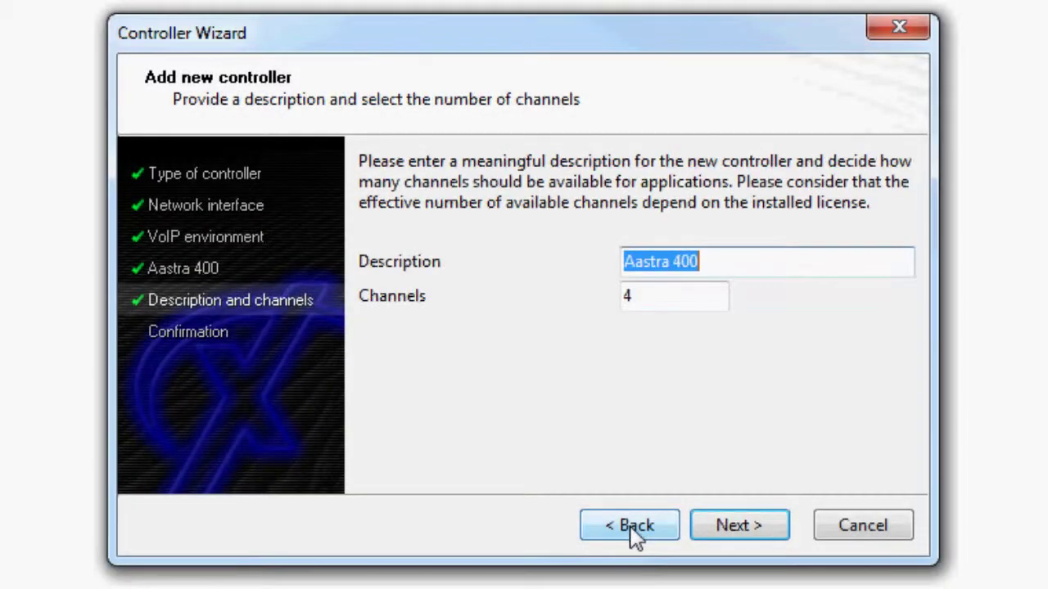
click(632, 527)
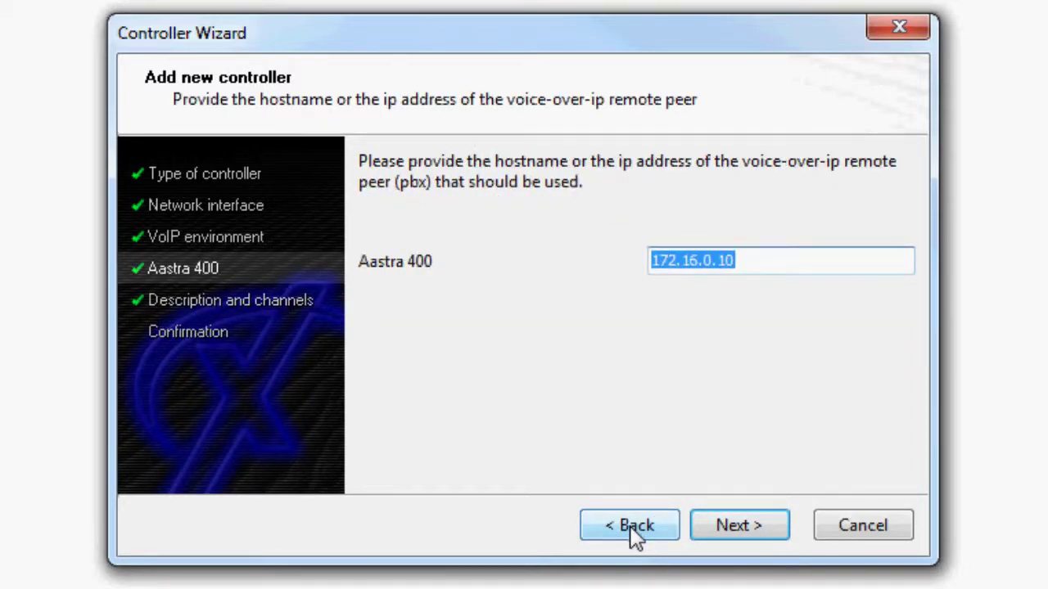
click(632, 528)
click(631, 528)
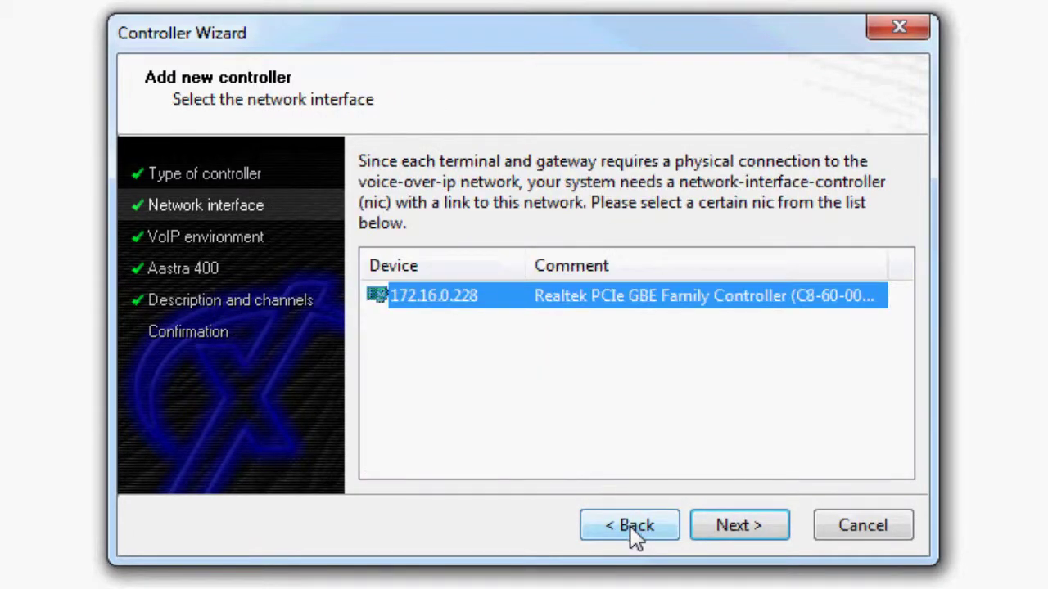
click(631, 528)
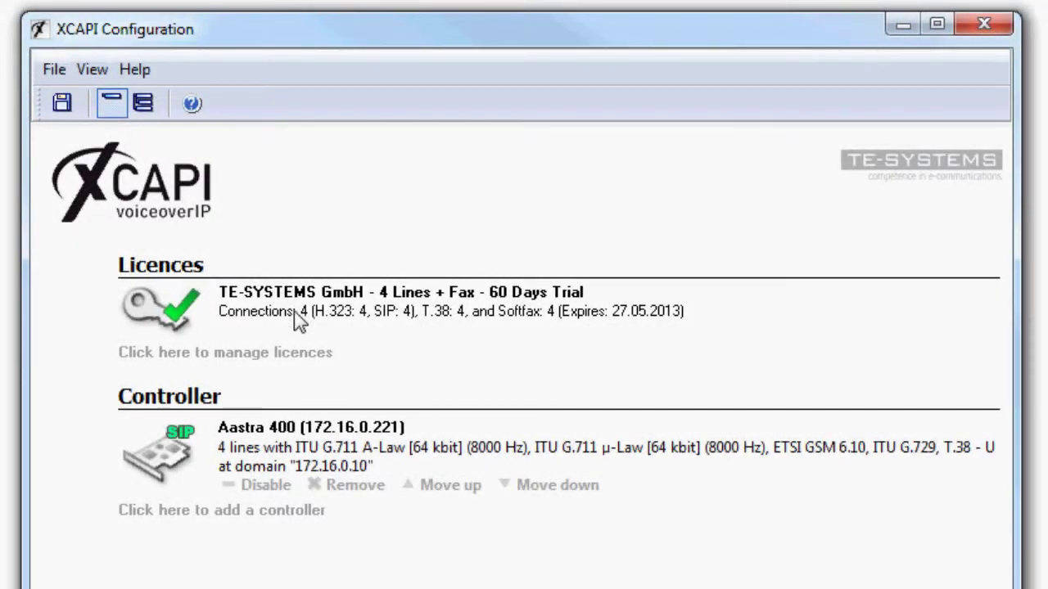
- Show the configured Aastra 400 controller in the Default view and switch the configuration to the Expert view
click(100, 69)
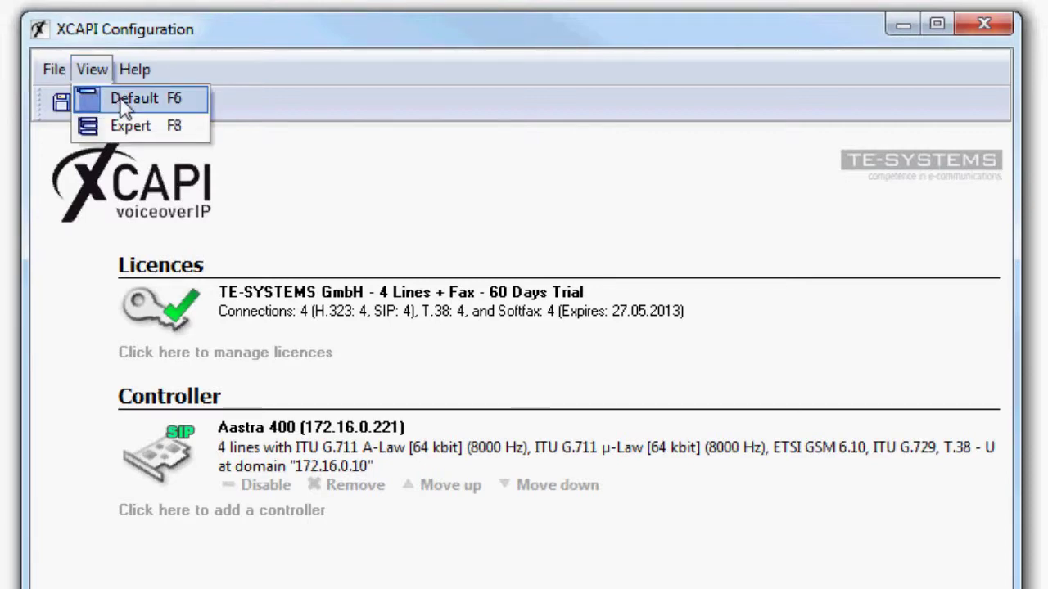
click(123, 99)
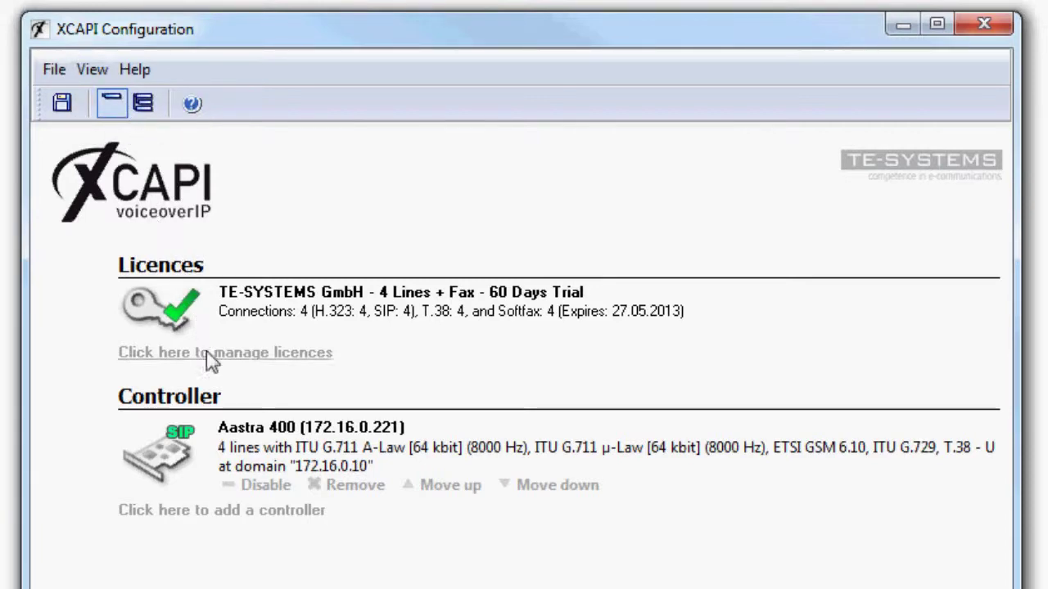
click(241, 449)
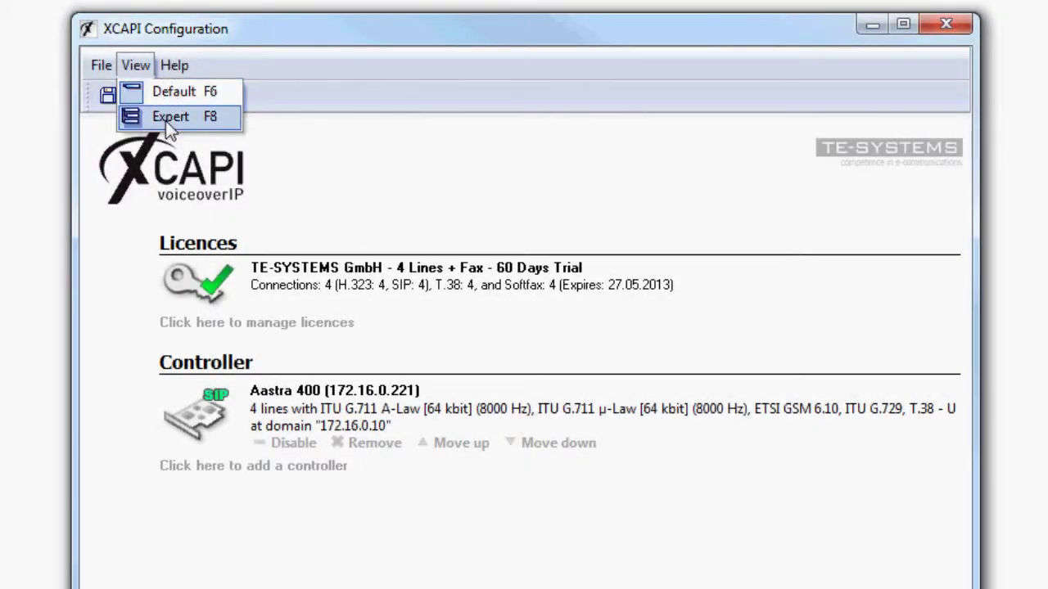
click(165, 120)
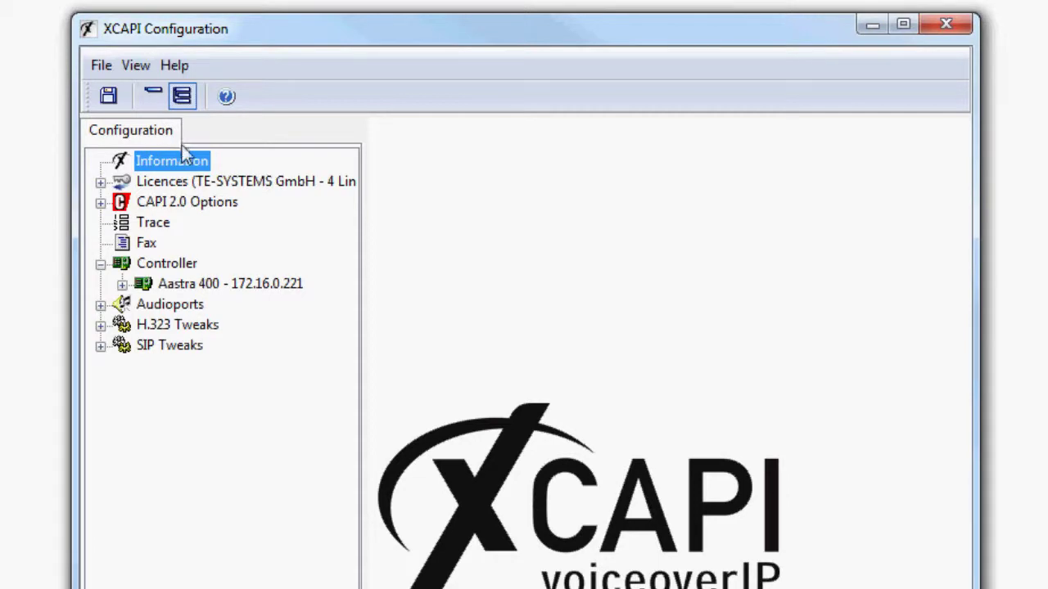
- Examine the Aastra 400 controller's SIP, CAPI 2.0, Audio Properties, Network, Supplementary Services and Codecs settings in the Expert view
click(153, 272)
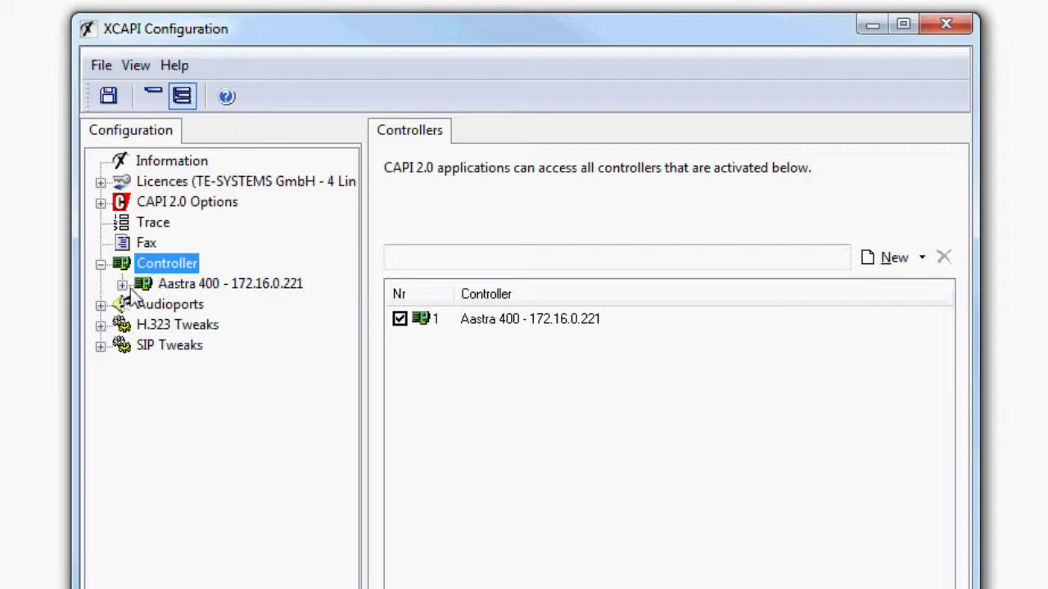
click(123, 284)
click(188, 306)
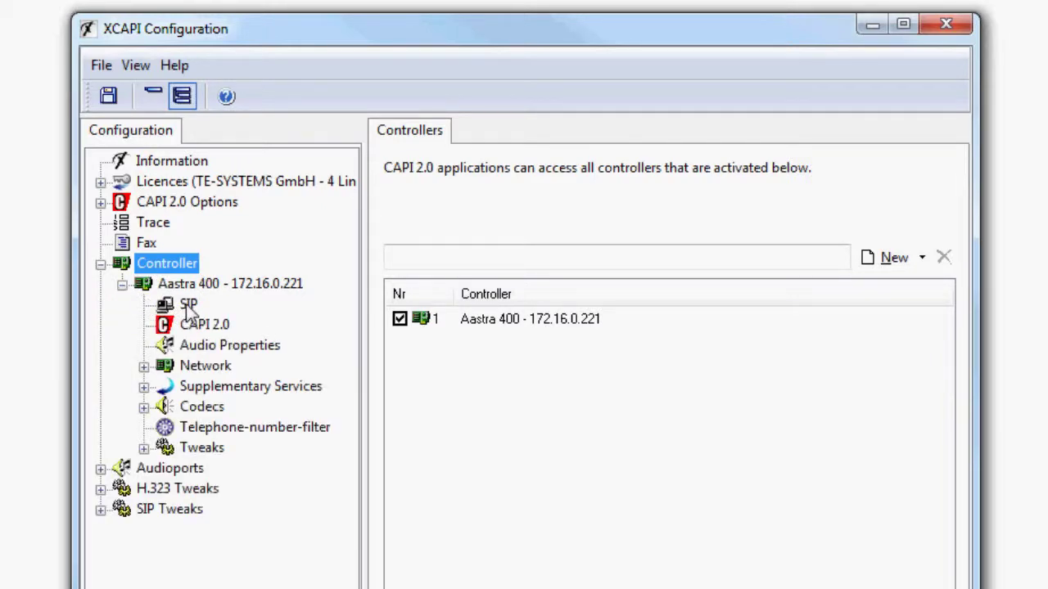
click(198, 328)
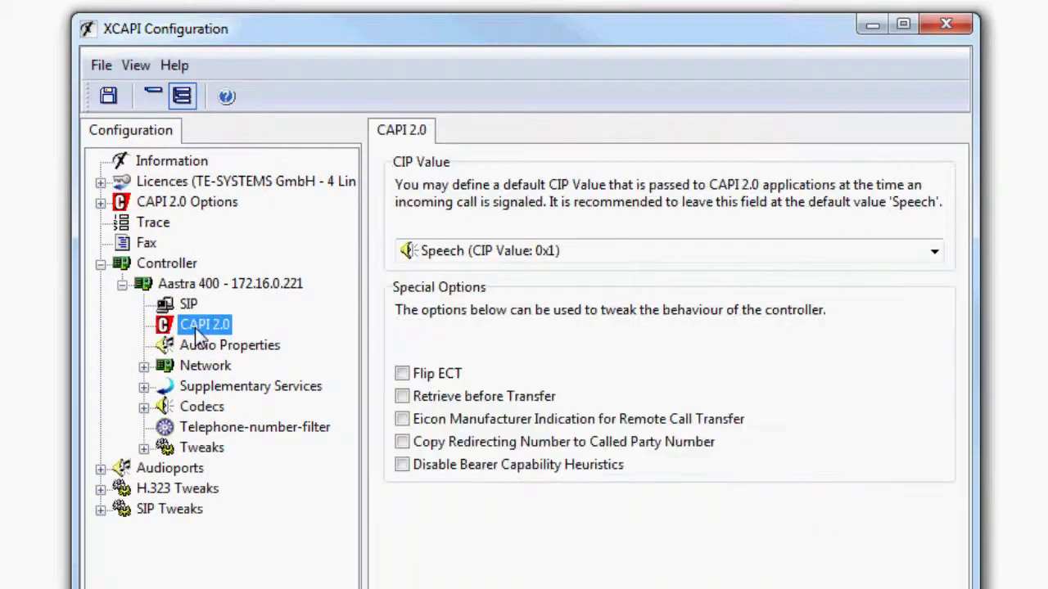
click(200, 348)
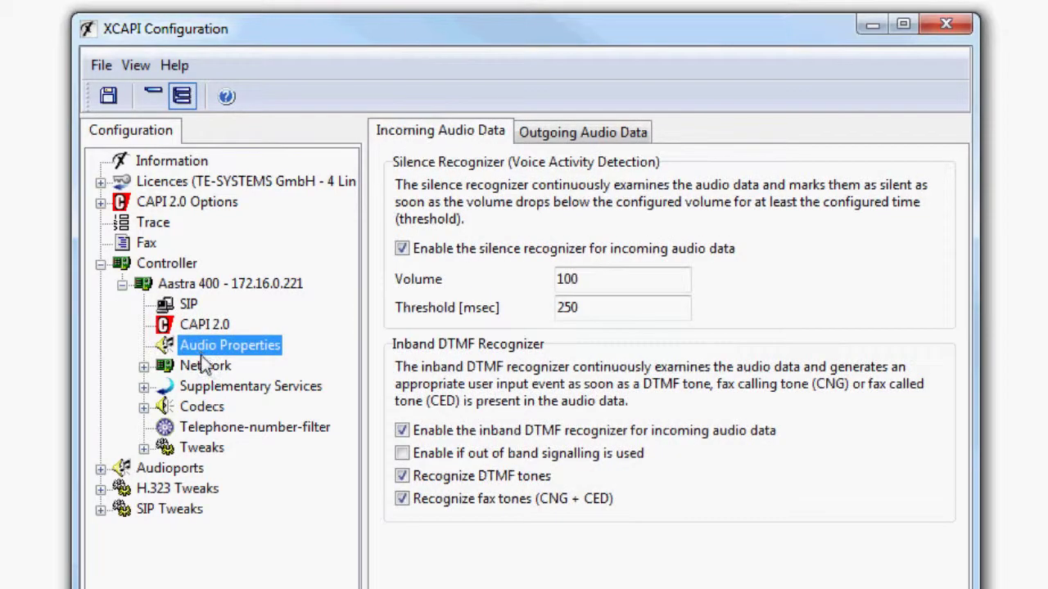
click(202, 368)
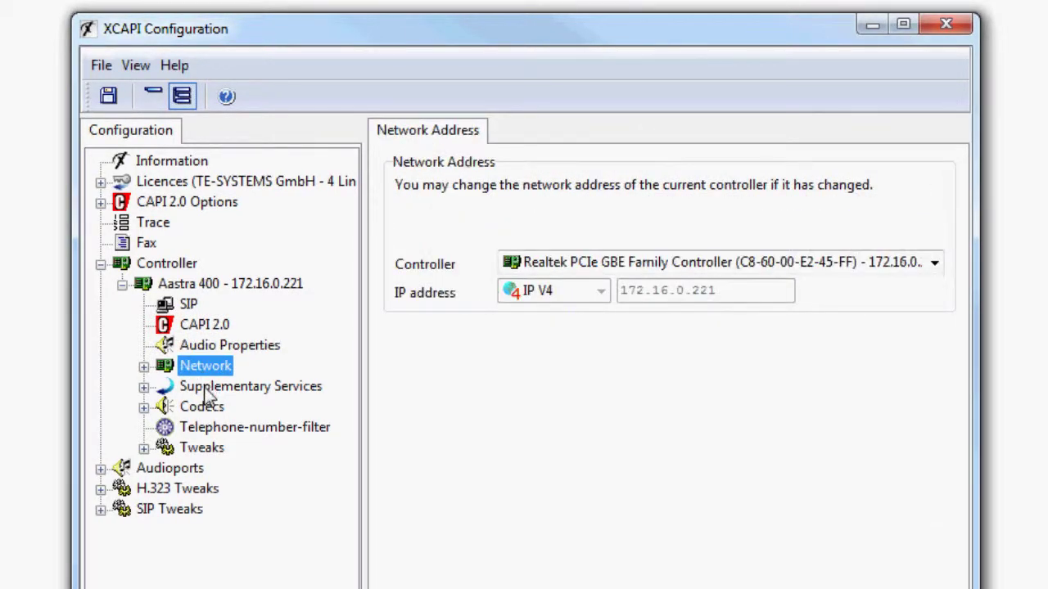
click(206, 389)
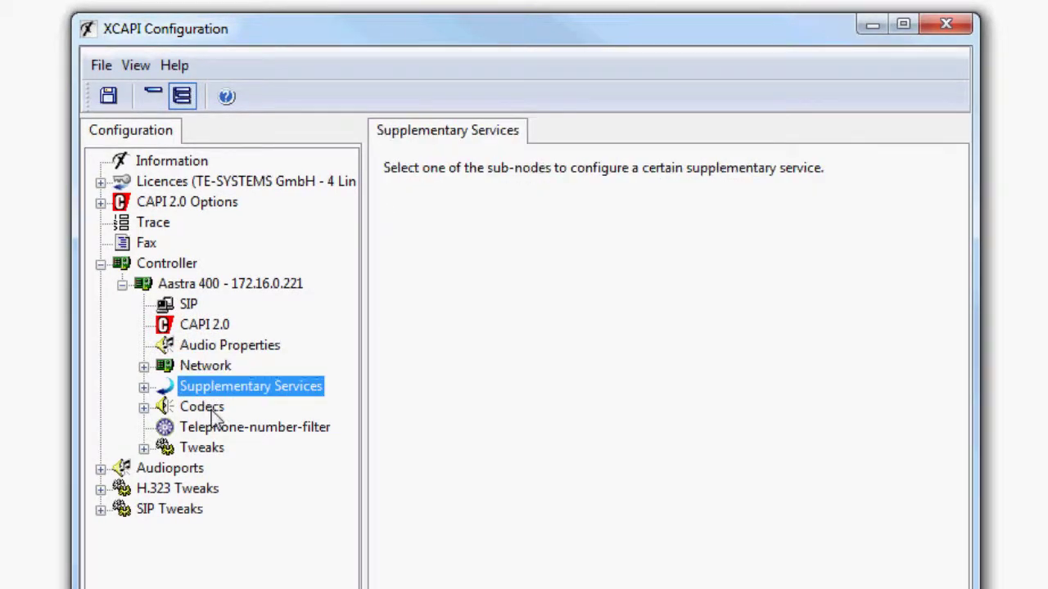
click(211, 409)
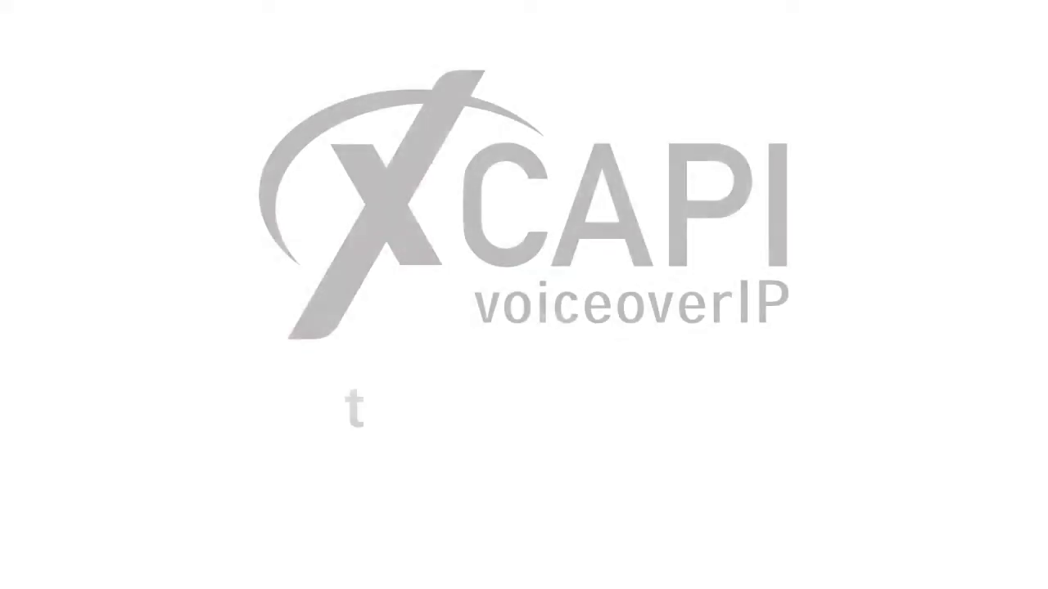